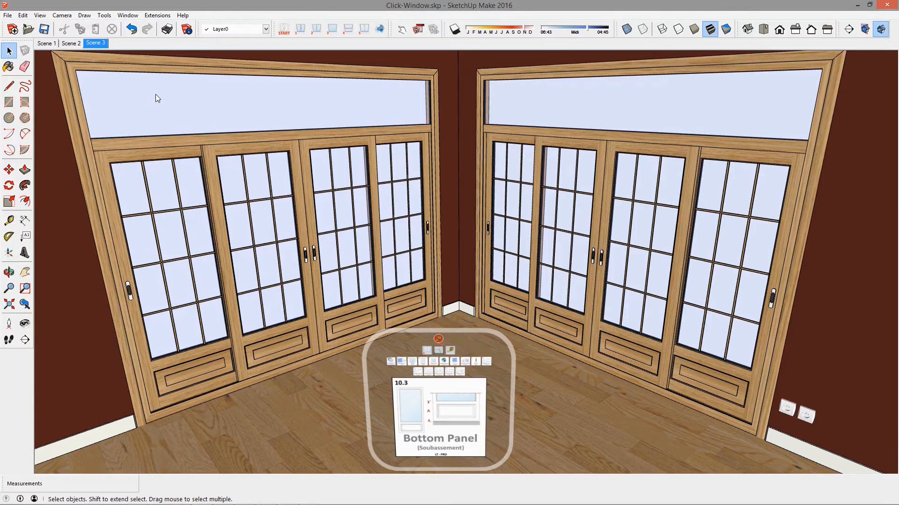
Show Scene 1 and set the control panel's material to the grey metal finish with the Interact tool.
{"action": "left_click", "coordinate": [49, 42]}
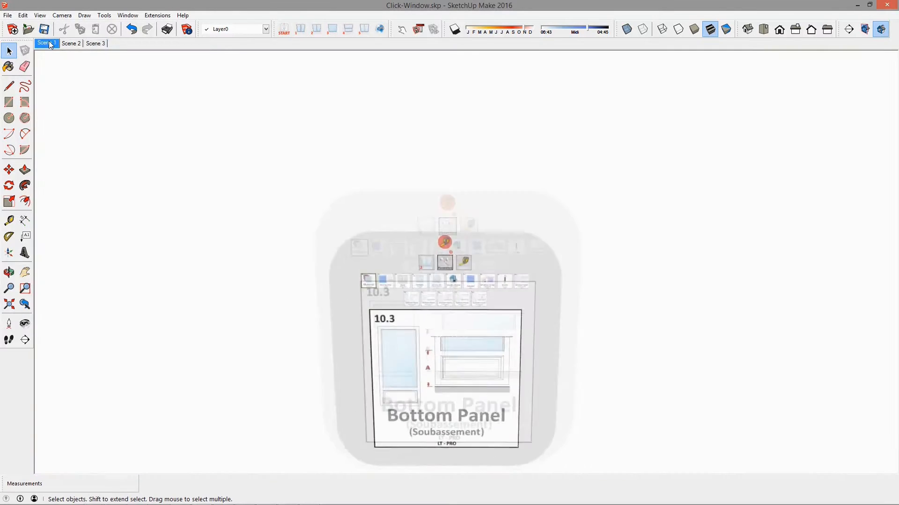
{"action": "left_click", "coordinate": [402, 30]}
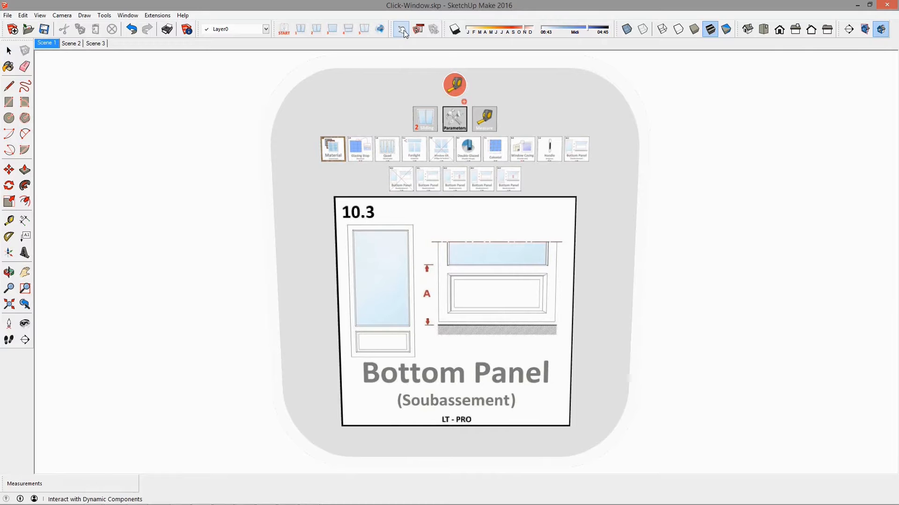
{"action": "left_click", "coordinate": [333, 151]}
{"action": "left_click", "coordinate": [551, 182]}
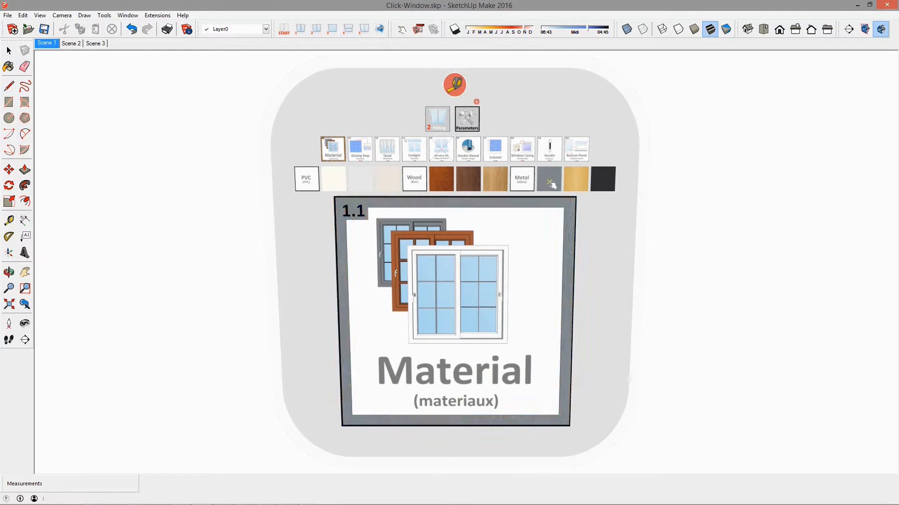
Choose glazing stop 2.3 on the control panel and save the setting.
{"action": "left_click", "coordinate": [364, 150]}
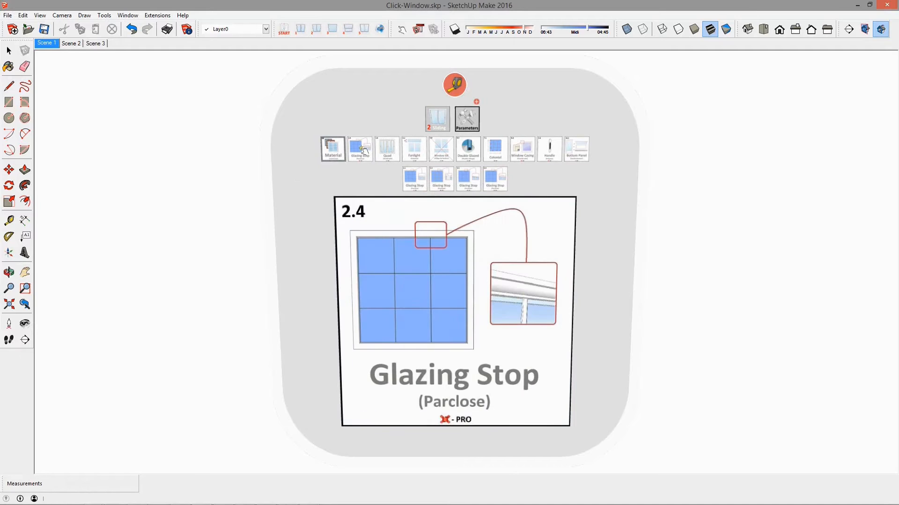
{"action": "left_click", "coordinate": [478, 181]}
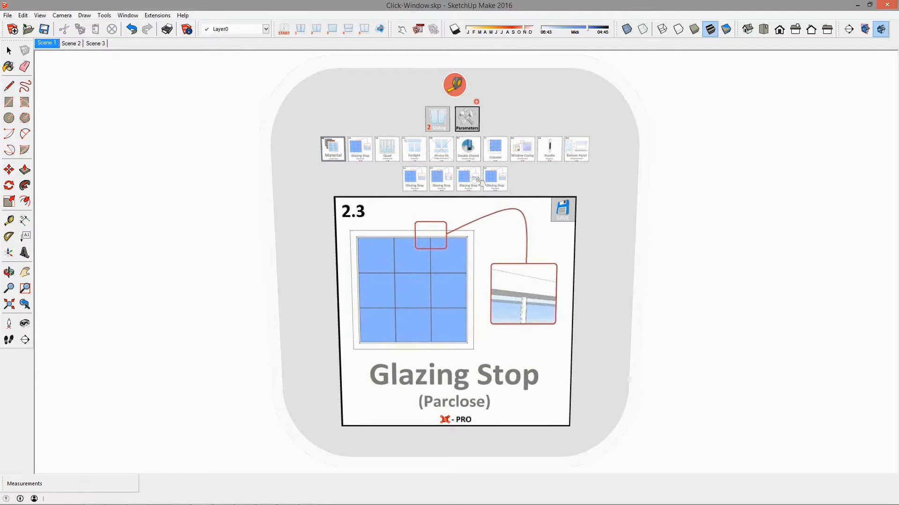
{"action": "left_click", "coordinate": [569, 212]}
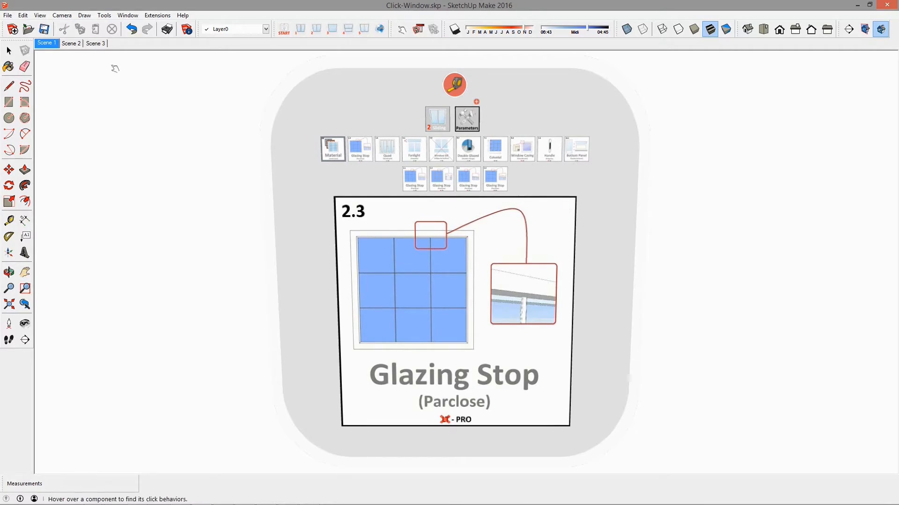
Update the left-hand window in Scene 3 with the saved settings, check its glazing detail in Scene 2 and return to Scene 3.
{"action": "left_click", "coordinate": [91, 43]}
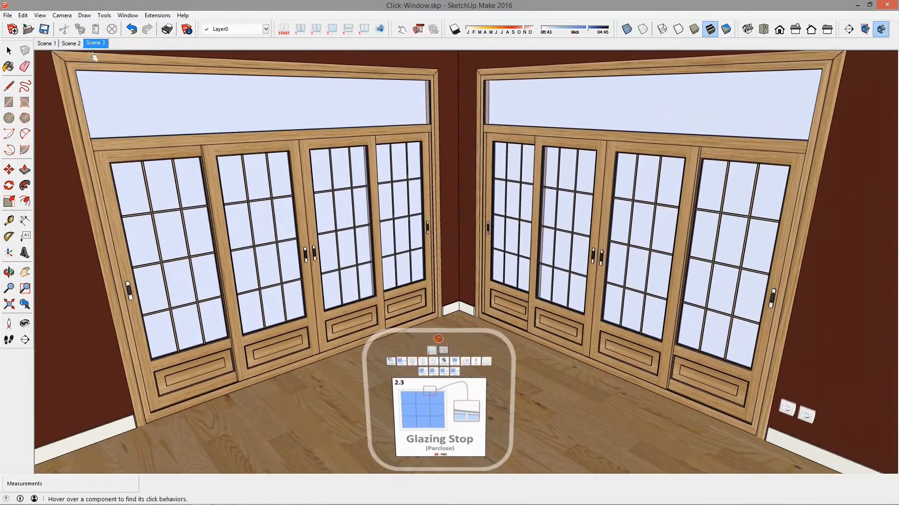
{"action": "left_click", "coordinate": [67, 98]}
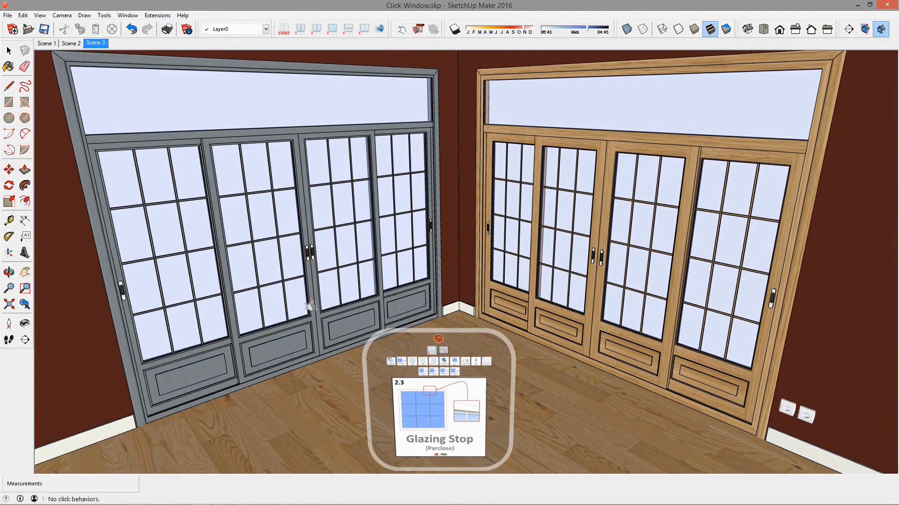
{"action": "left_click", "coordinate": [75, 44]}
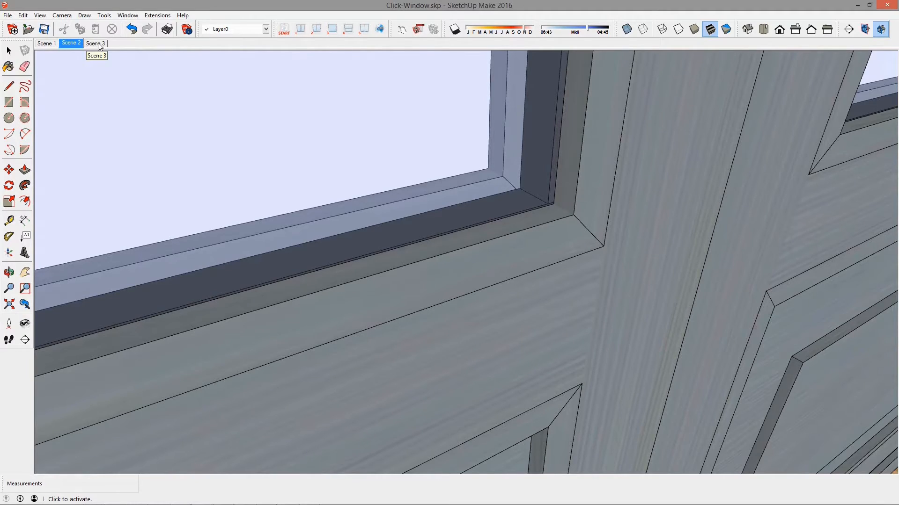
{"action": "left_click", "coordinate": [125, 75]}
{"action": "left_click", "coordinate": [97, 44]}
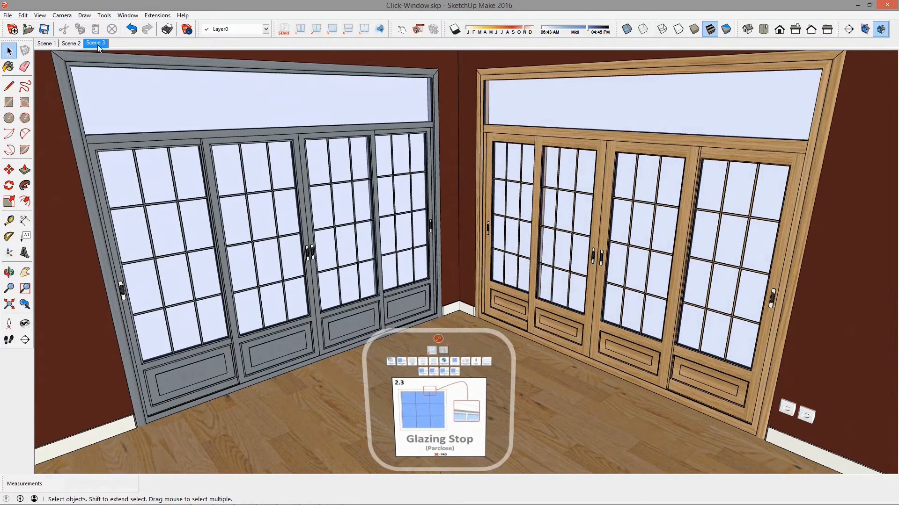
Delete the Glazing Stop control panel and paste the copied Material control panel at the same spot on the floor.
{"action": "left_click", "coordinate": [429, 387]}
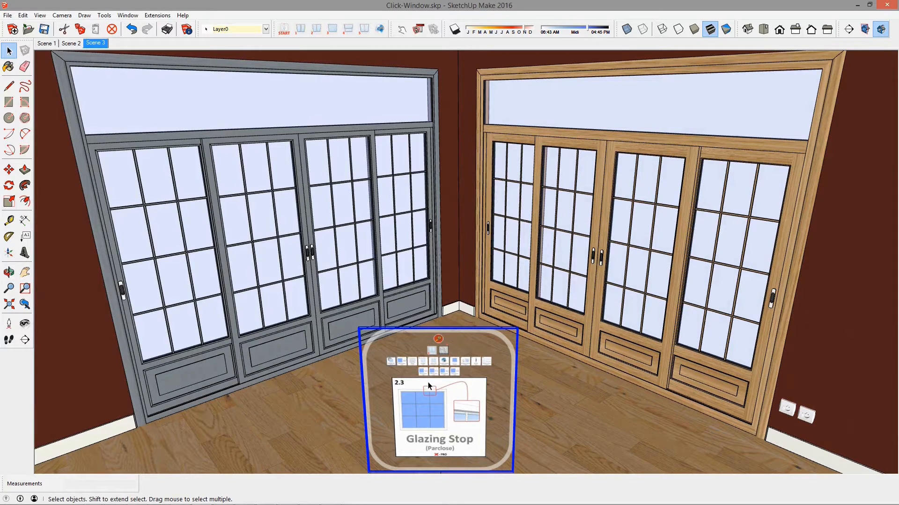
{"action": "key", "text": "Delete"}
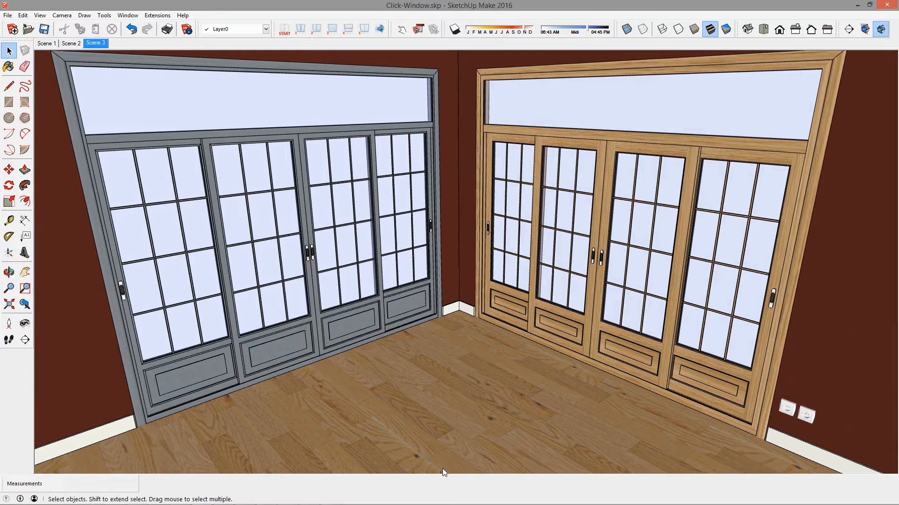
{"action": "key", "text": "ctrl+v"}
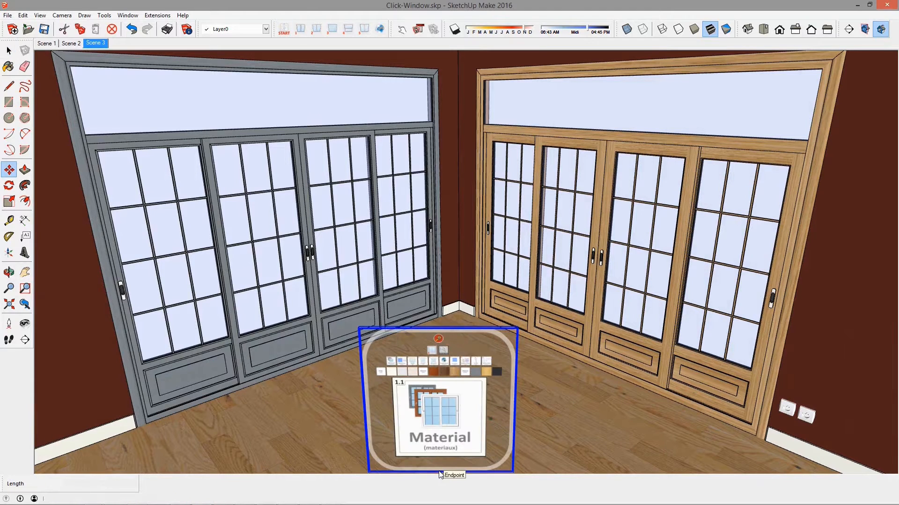
{"action": "left_click", "coordinate": [440, 474]}
Update the right-hand oak window from the new control panel with the Interact tool, and undo the last operation.
{"action": "left_click", "coordinate": [397, 31]}
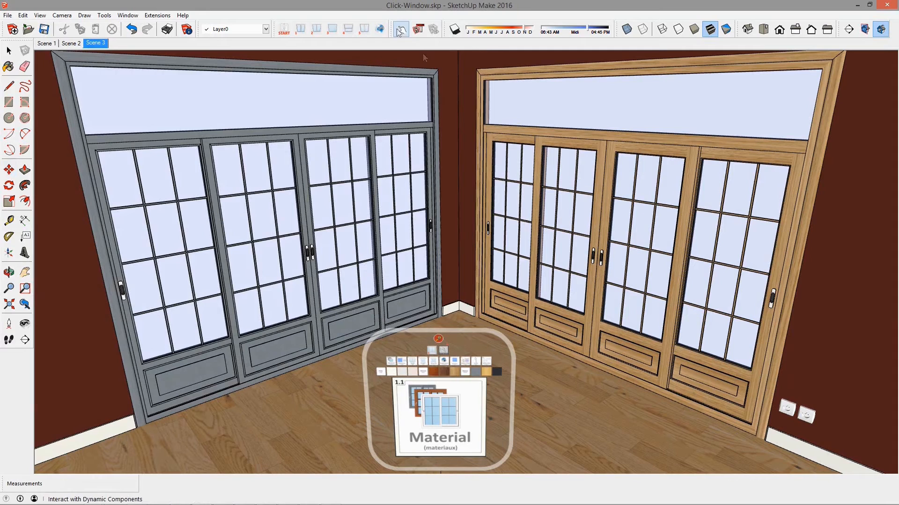
{"action": "left_click", "coordinate": [808, 223]}
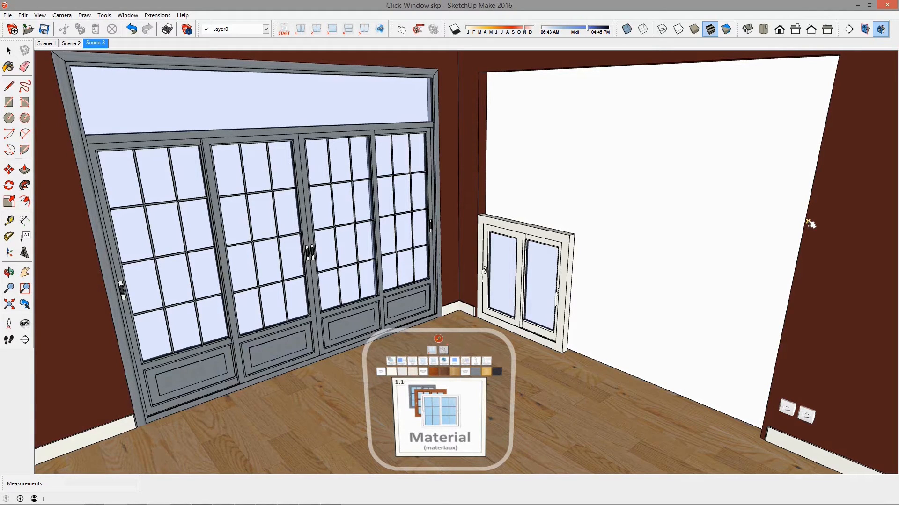
{"action": "key", "text": "ctrl+z"}
In the small white window's Component Options, set Dimensions to Below Values with a height of 2200 mm and width of 2500 mm.
{"action": "left_click", "coordinate": [14, 53]}
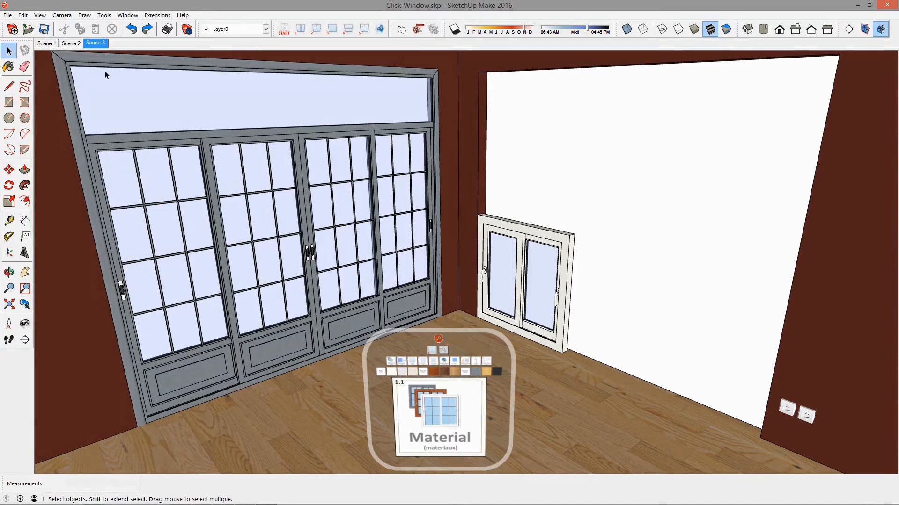
{"action": "left_click", "coordinate": [526, 266]}
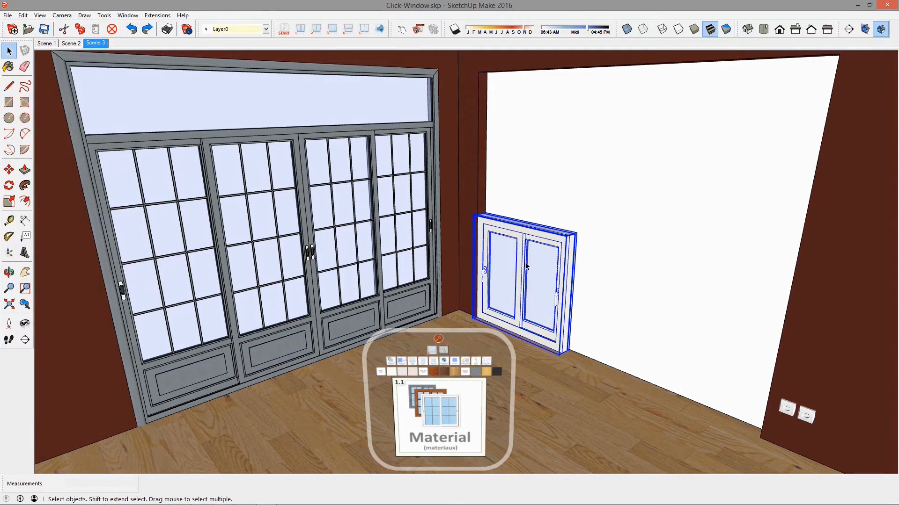
{"action": "left_click", "coordinate": [422, 31]}
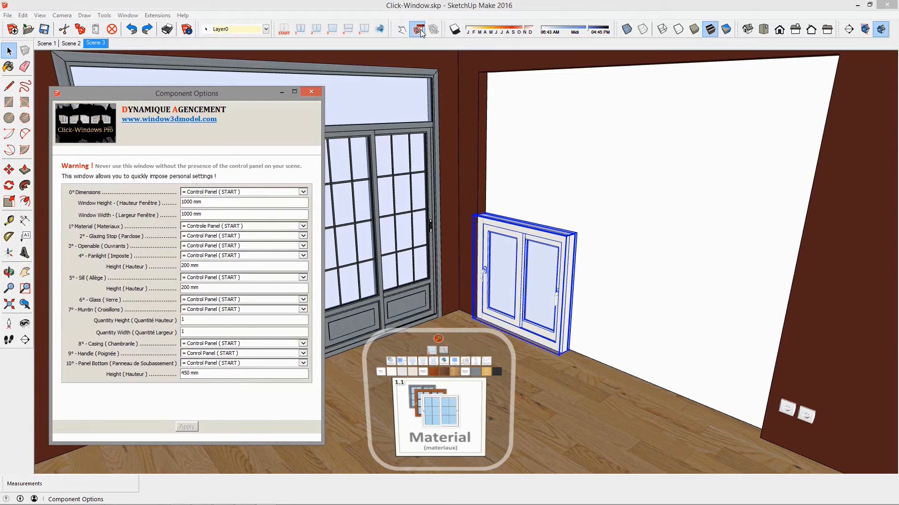
{"action": "left_click", "coordinate": [234, 193]}
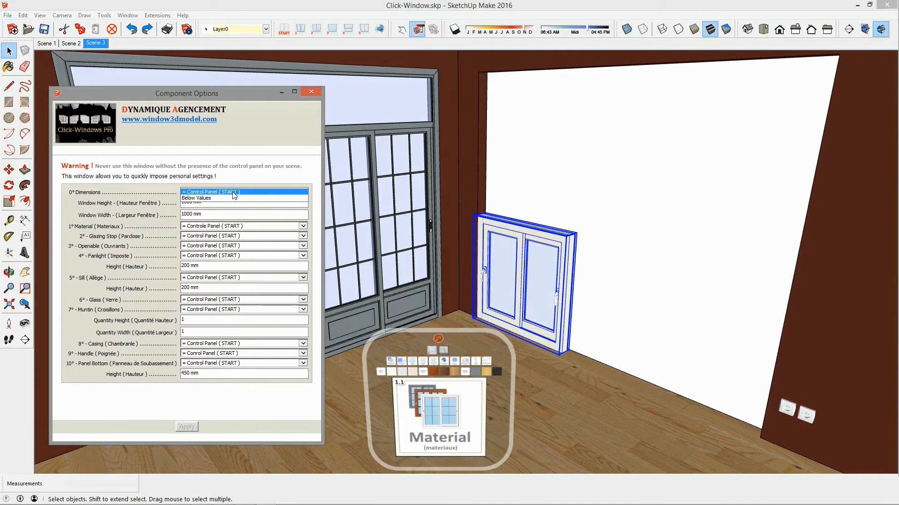
{"action": "left_click", "coordinate": [230, 199]}
{"action": "left_click", "coordinate": [220, 203]}
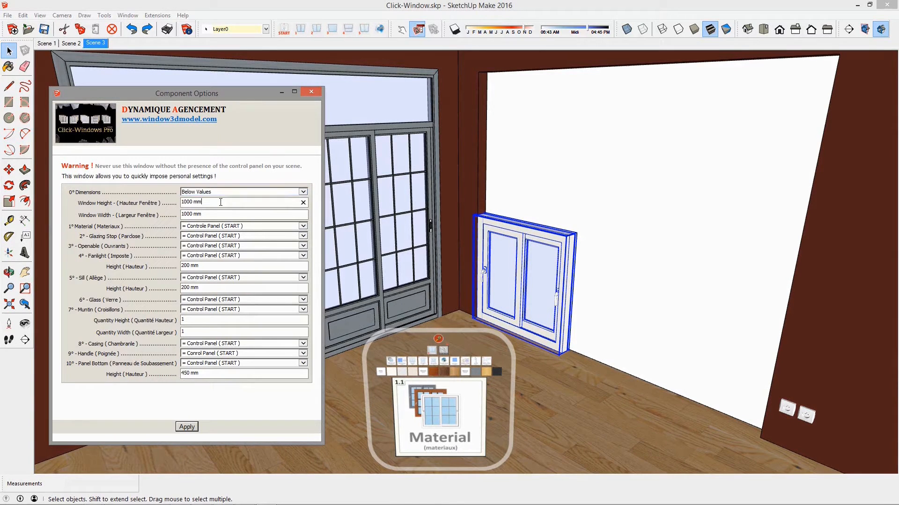
{"action": "left_click_drag", "start_coordinate": [221, 202], "coordinate": [147, 198]}
{"action": "type", "text": "2200"}
{"action": "left_click", "coordinate": [205, 213]}
{"action": "left_click_drag", "start_coordinate": [204, 213], "coordinate": [173, 212]}
{"action": "type", "text": "2500"}
Set the window's material to 1.8 - Metal Aluminum and its glazing stop to 2.3 - Square.
{"action": "left_click", "coordinate": [243, 226]}
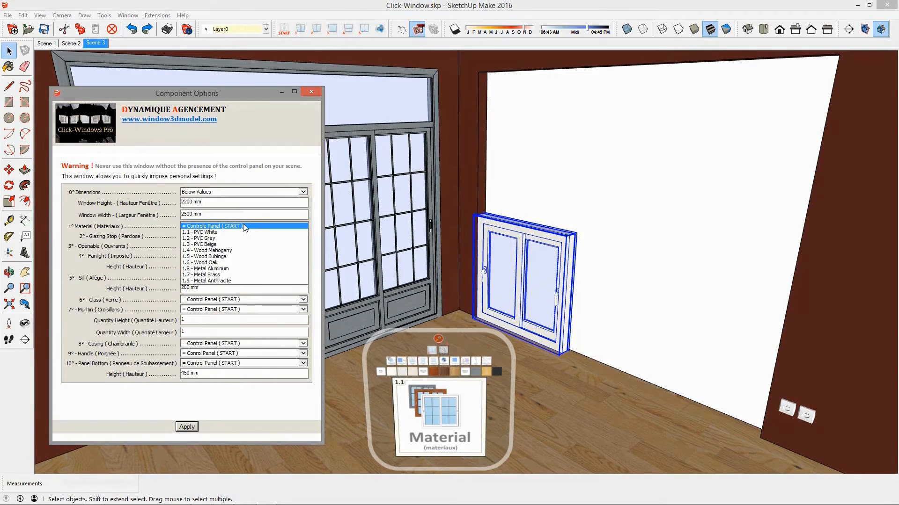
{"action": "left_click", "coordinate": [234, 268]}
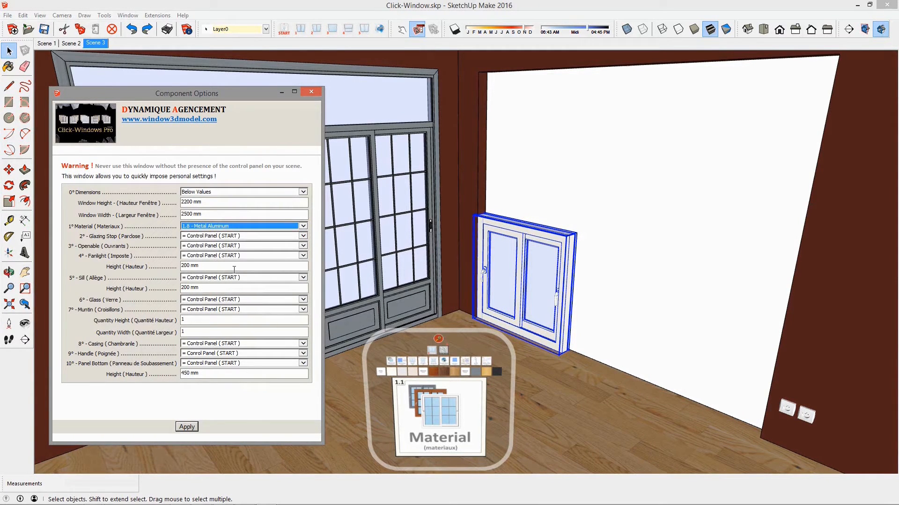
{"action": "left_click", "coordinate": [246, 238]}
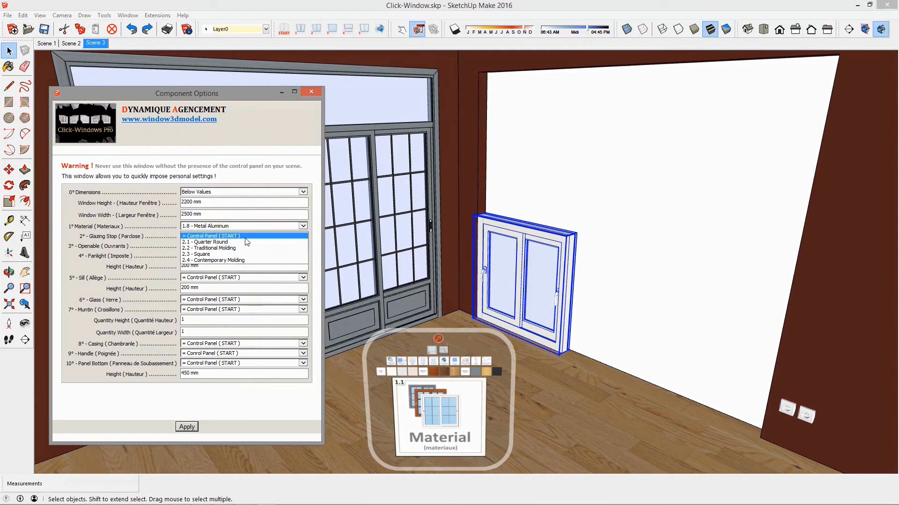
{"action": "left_click", "coordinate": [239, 256]}
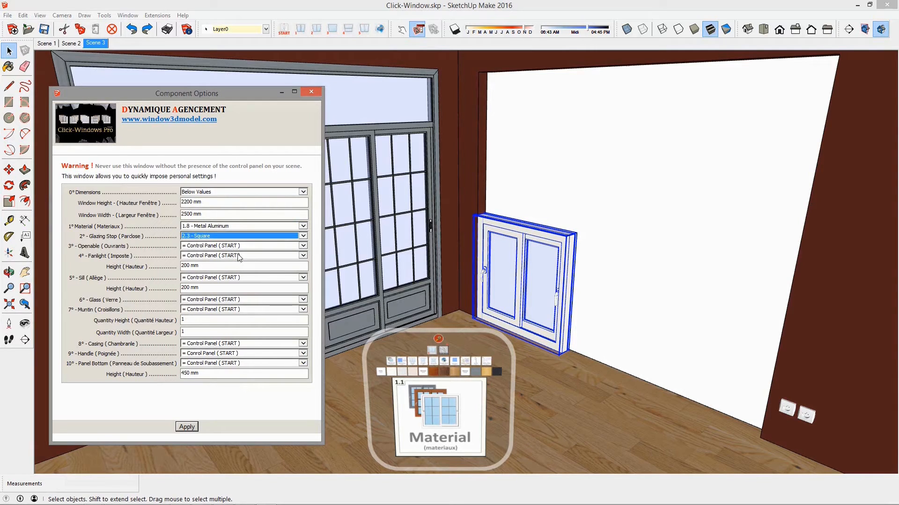
Set the openable option to 3.4 - Quad and the fanlight to 4.1 - Fanlight Simple with a height of 350 mm.
{"action": "left_click", "coordinate": [249, 247]}
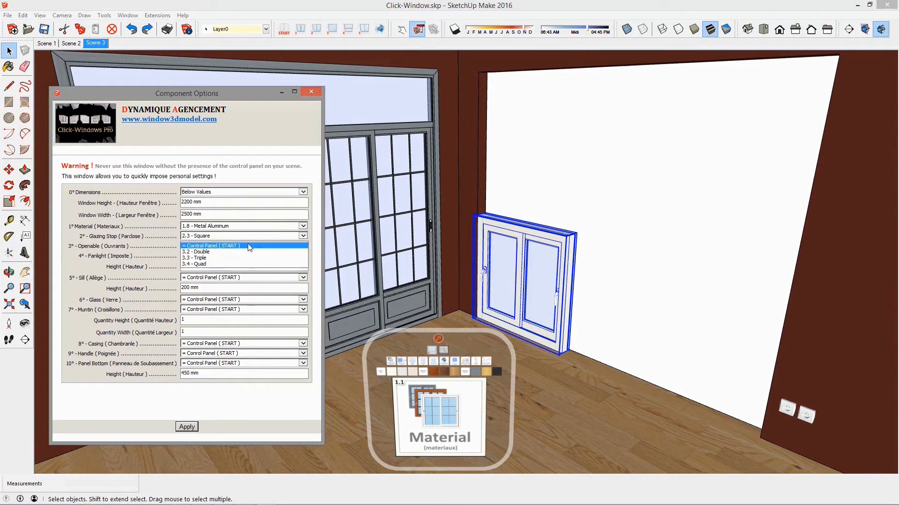
{"action": "left_click", "coordinate": [237, 263]}
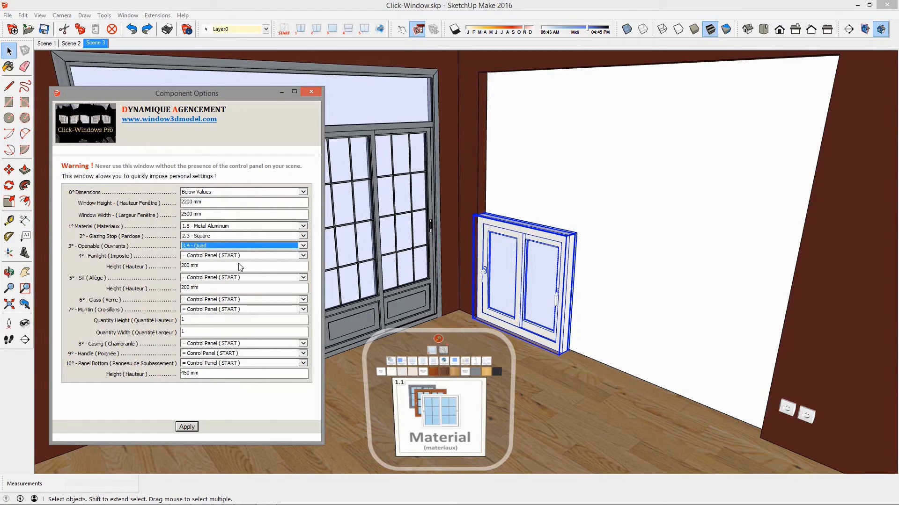
{"action": "left_click", "coordinate": [244, 256]}
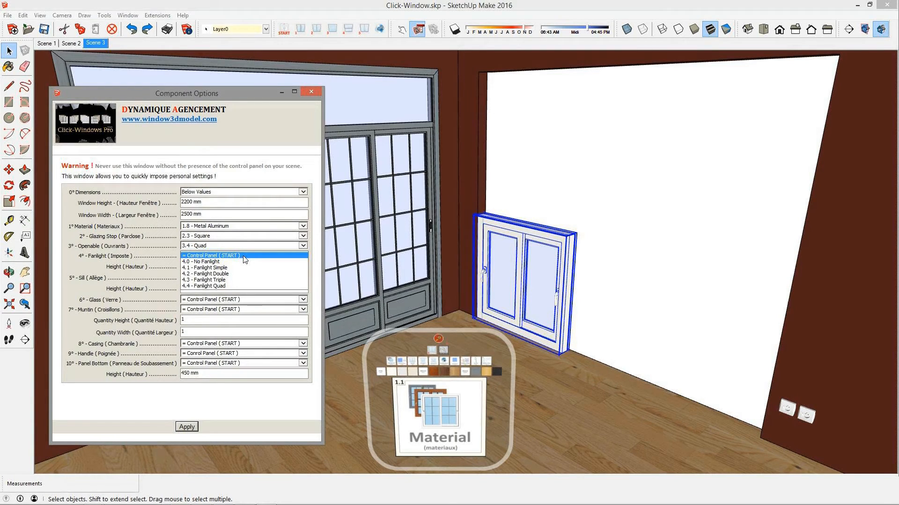
{"action": "left_click", "coordinate": [233, 268]}
{"action": "left_click", "coordinate": [233, 269]}
{"action": "left_click_drag", "start_coordinate": [233, 269], "coordinate": [169, 264]}
{"action": "type", "text": "350"}
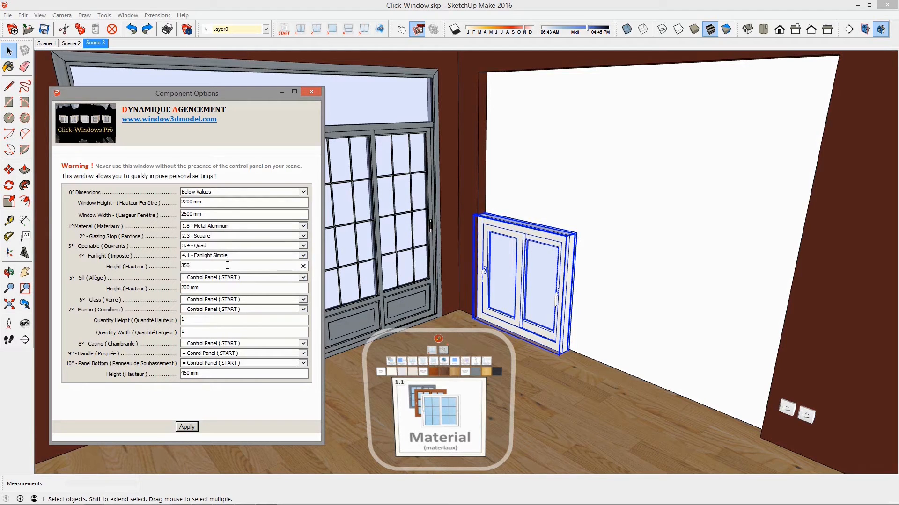
Set the muntin to 7.1 - Colonial with a height quantity of 4 and a width quantity of 3.
{"action": "left_click", "coordinate": [242, 310]}
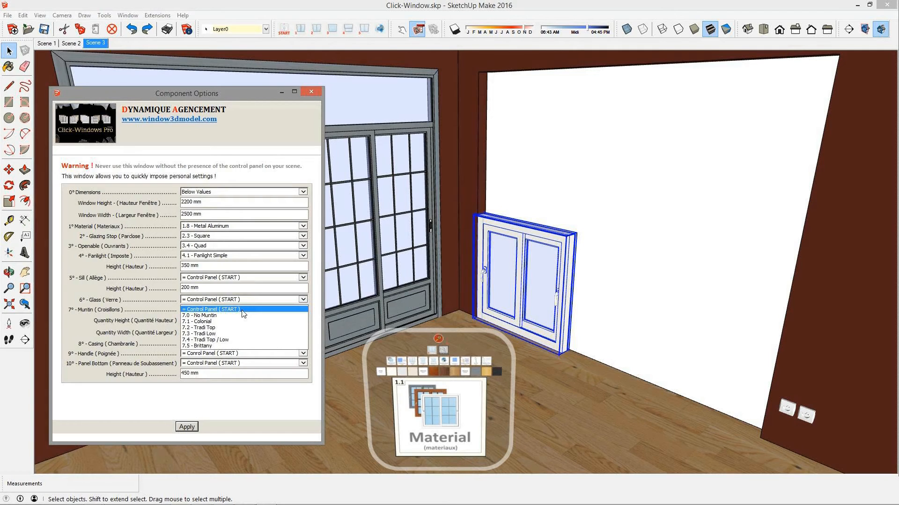
{"action": "left_click", "coordinate": [214, 321]}
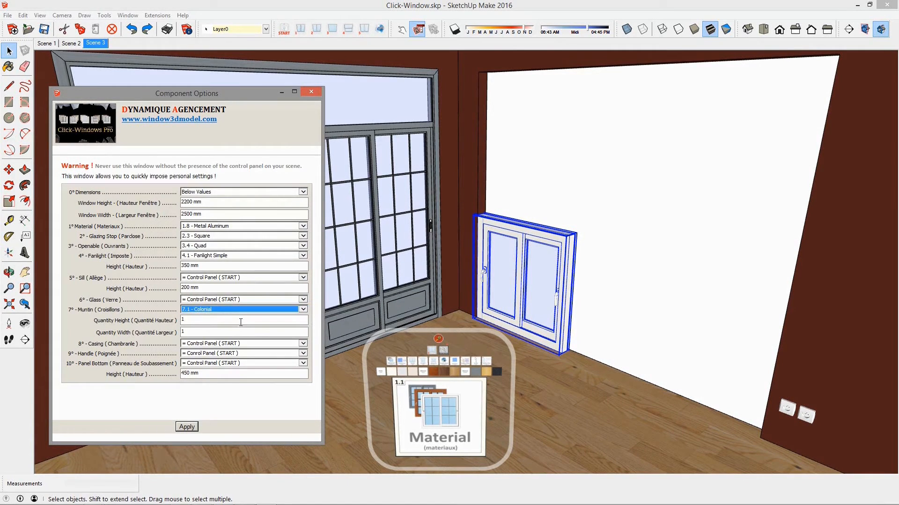
{"action": "double_click", "coordinate": [213, 321]}
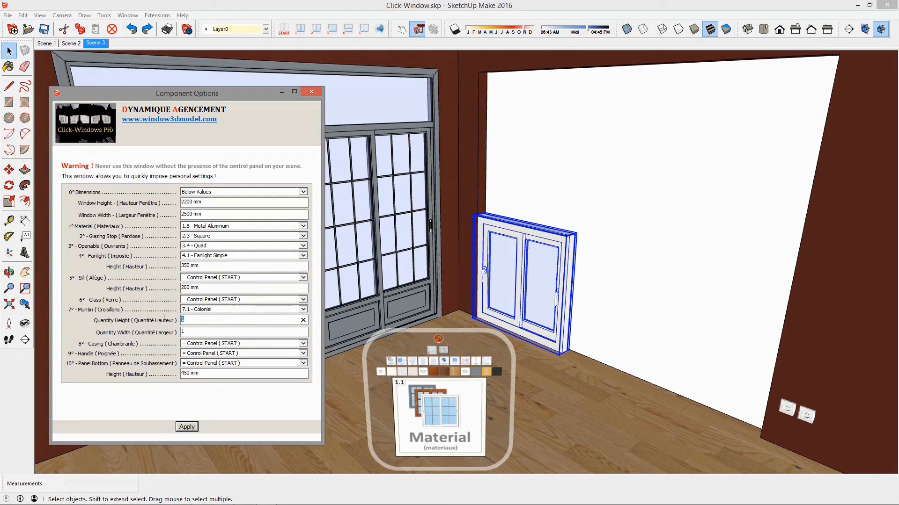
{"action": "type", "text": "4"}
{"action": "key", "text": "Tab"}
{"action": "type", "text": "3"}
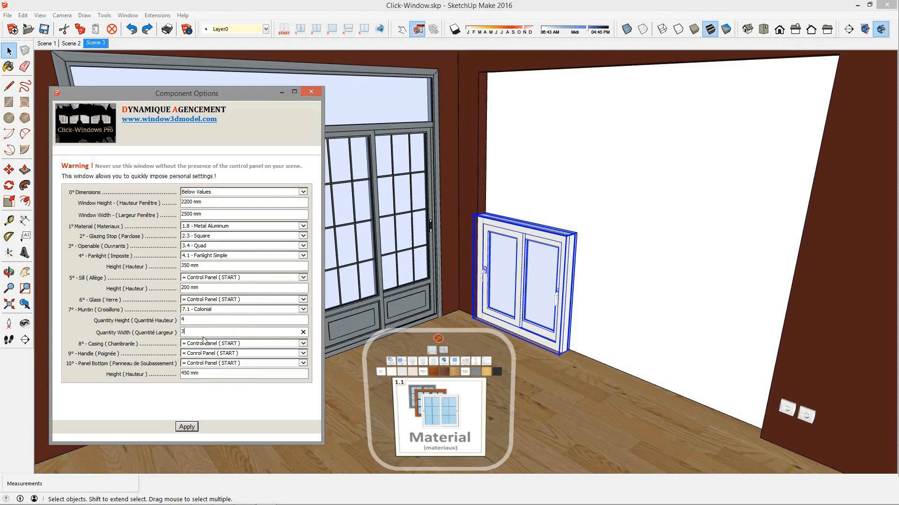
Set the casing to 8.2 - Rounded Edges (3 Sides) and the handle to 9.3 - Recessed Handle.
{"action": "left_click", "coordinate": [218, 344]}
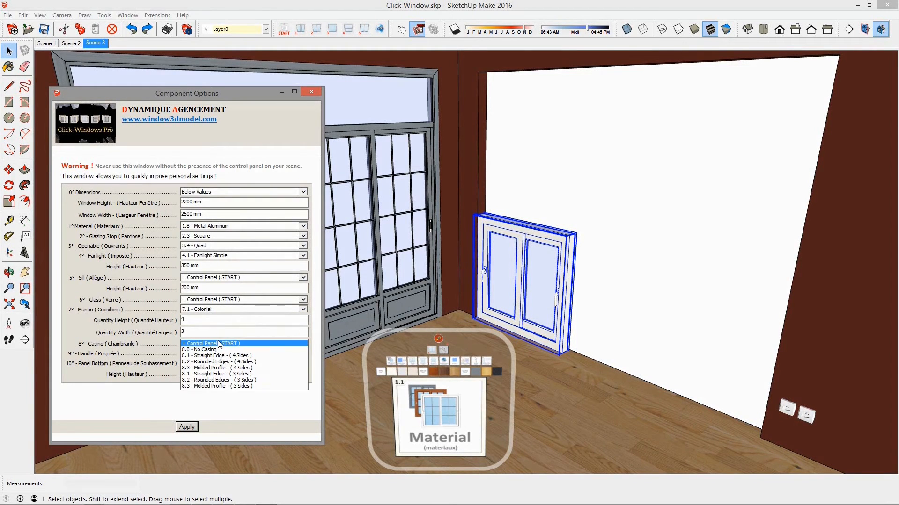
{"action": "left_click", "coordinate": [219, 380]}
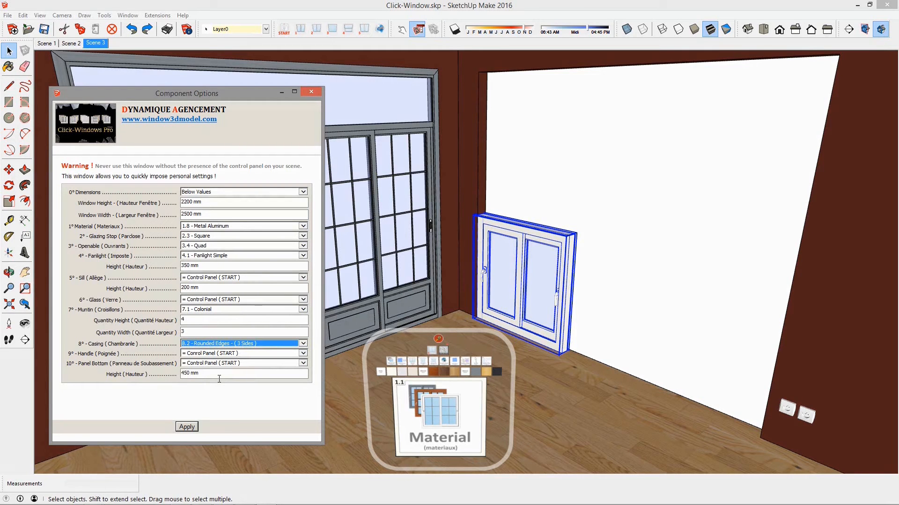
{"action": "left_click", "coordinate": [236, 354]}
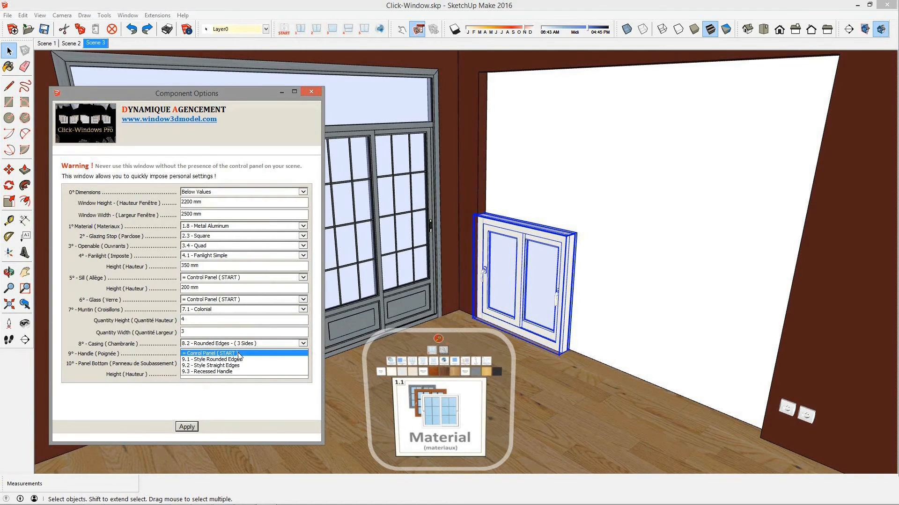
{"action": "left_click", "coordinate": [225, 371]}
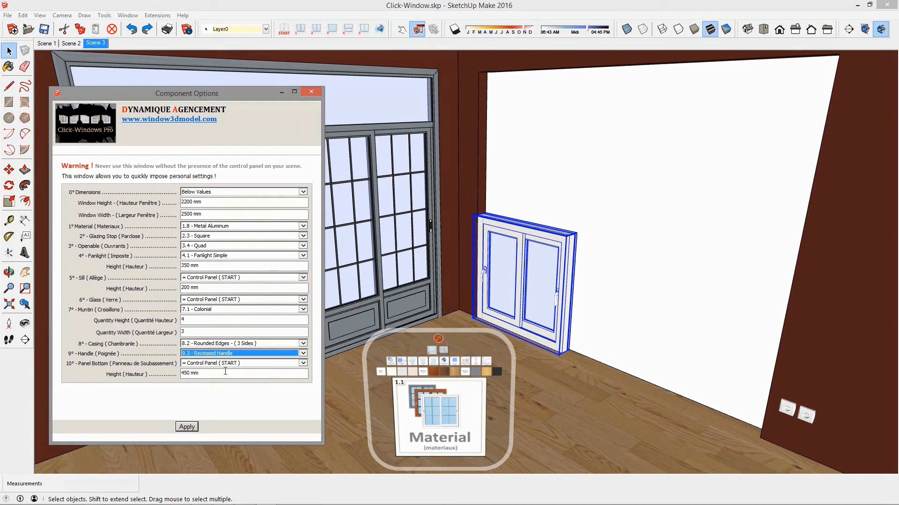
Set the bottom panel to 10.3 - Raised with a height of 400 mm and apply the component options to the window.
{"action": "left_click", "coordinate": [237, 364]}
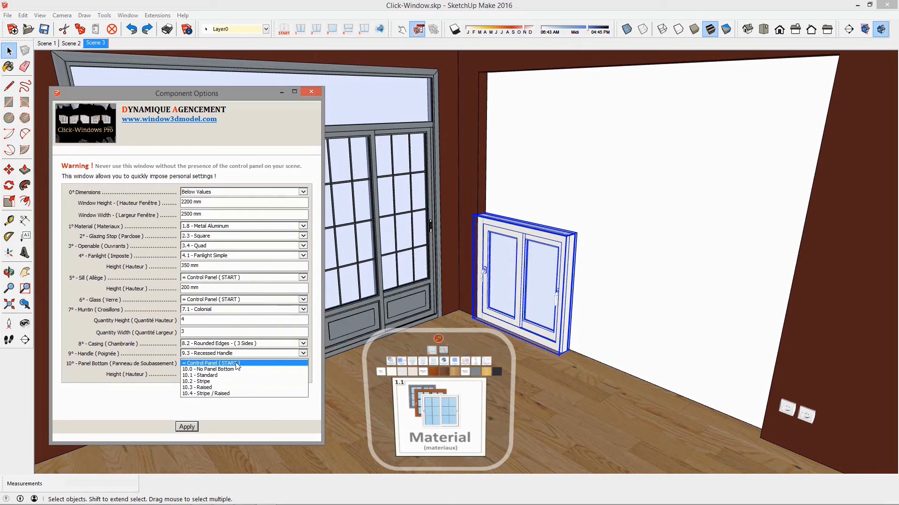
{"action": "left_click", "coordinate": [223, 388]}
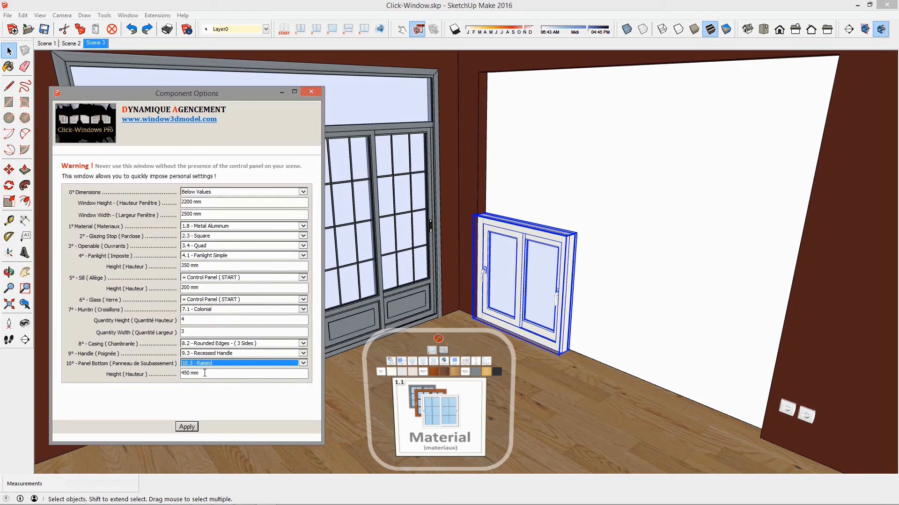
{"action": "triple_click", "coordinate": [205, 373]}
{"action": "type", "text": "400"}
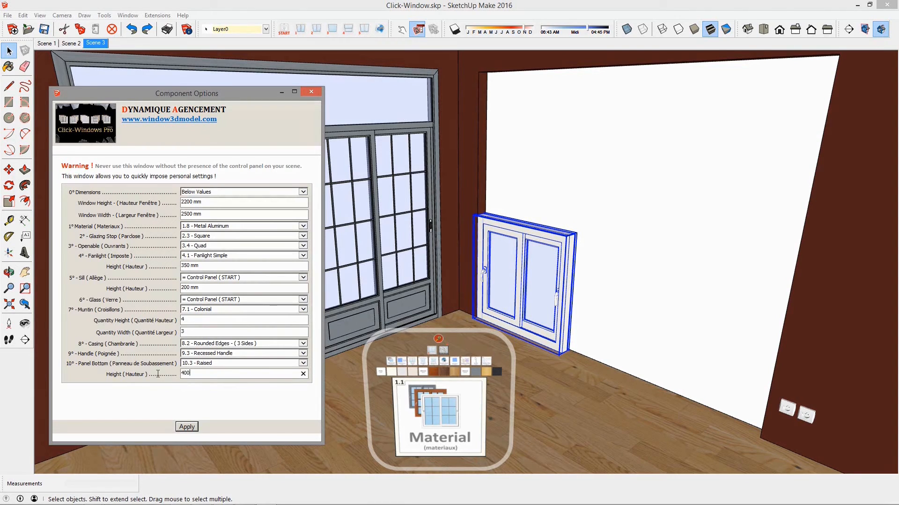
{"action": "left_click", "coordinate": [187, 427]}
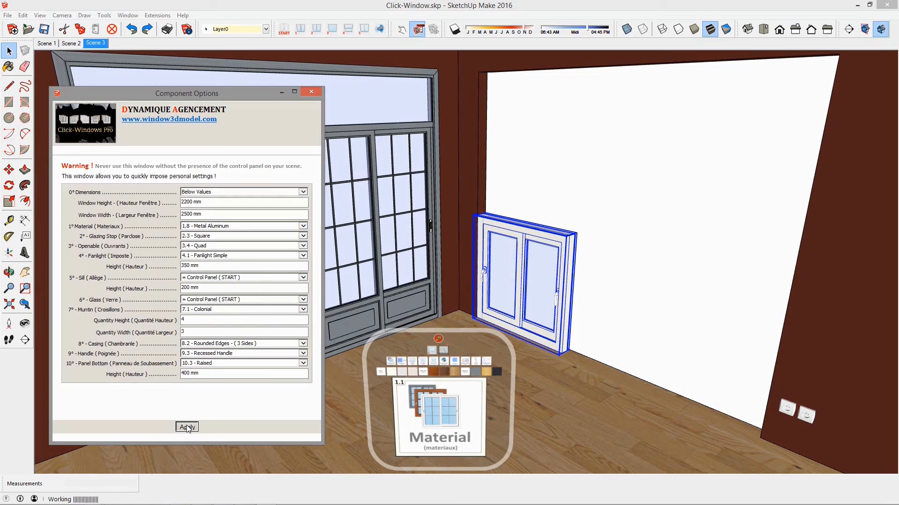